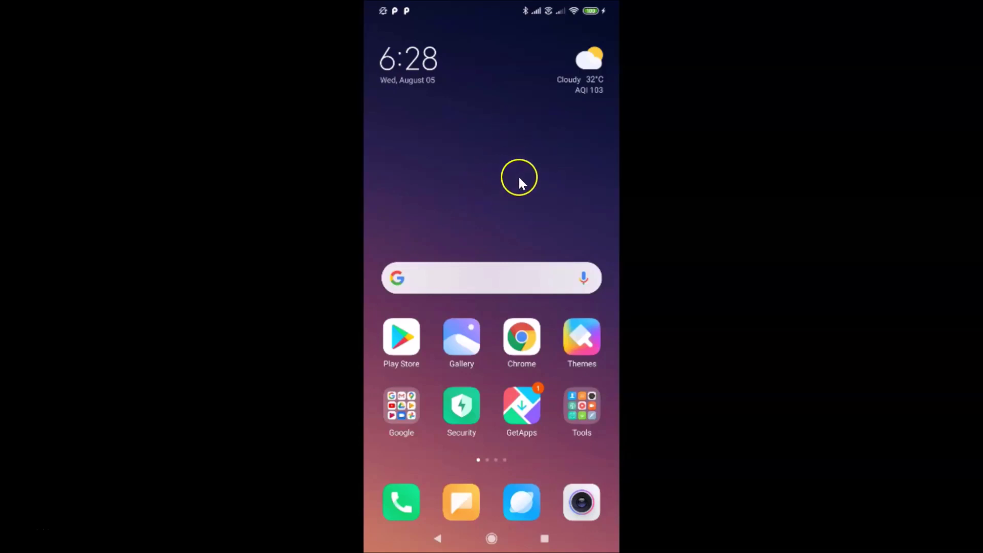
Search the Play Store for 'google chrome'.
click(509, 180)
click(528, 345)
click(417, 339)
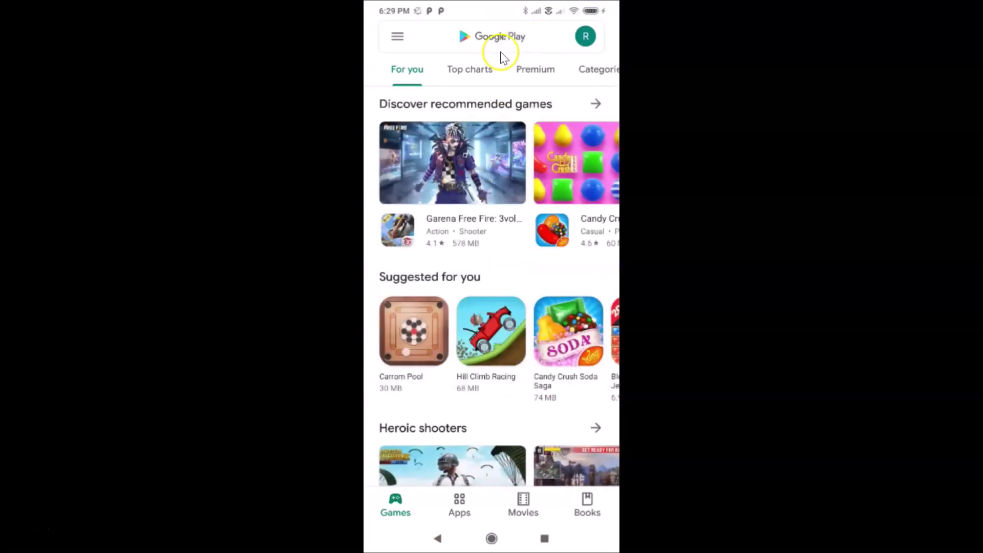
click(527, 49)
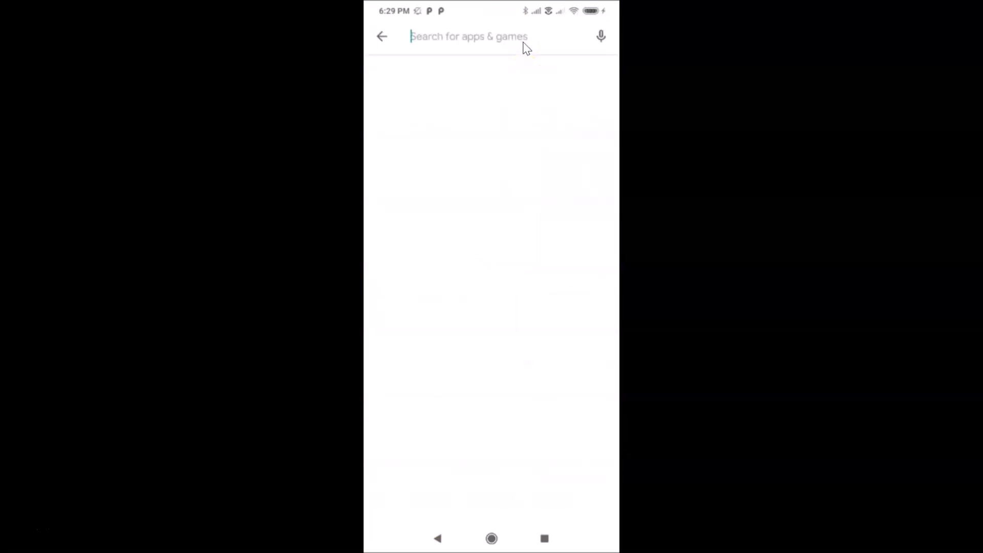
text(goog)
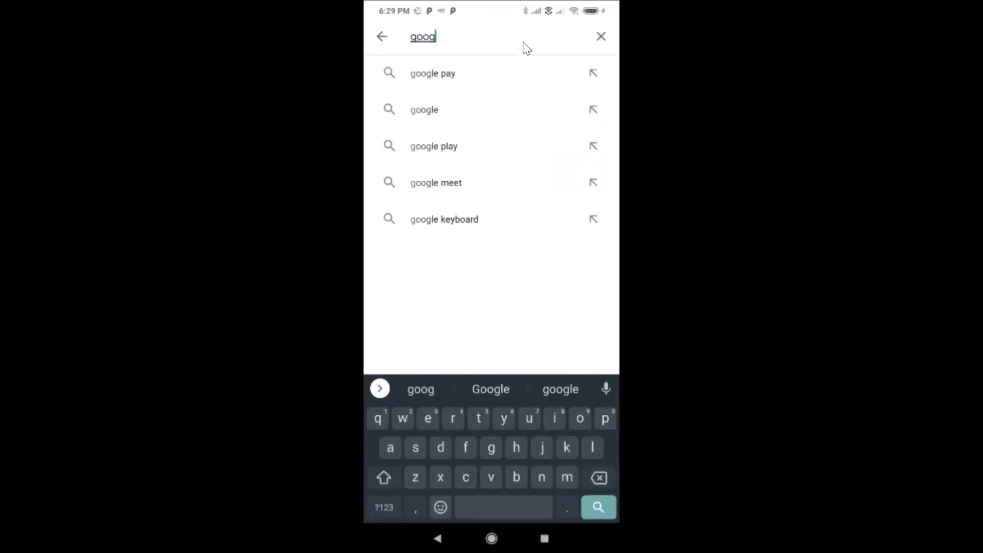
text(le chr)
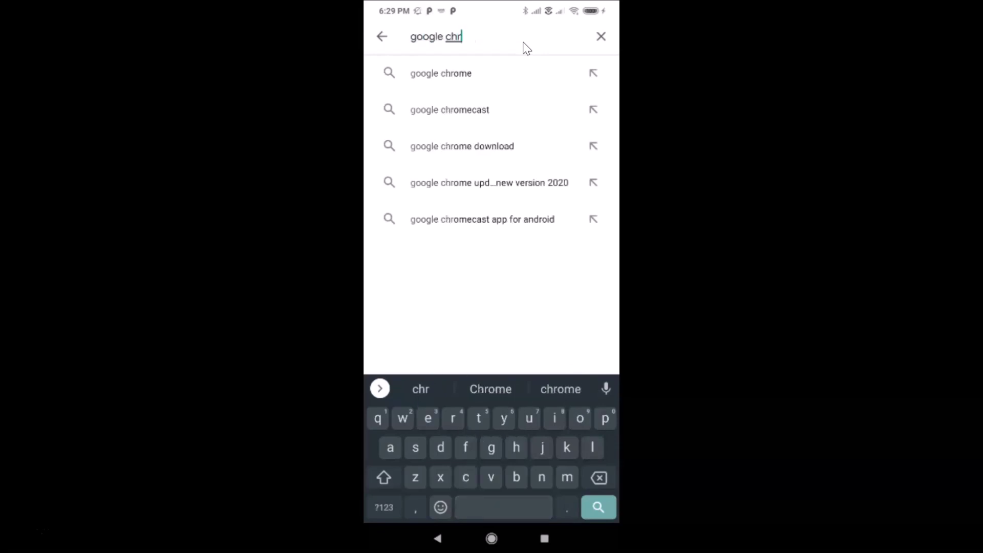
text(ome)
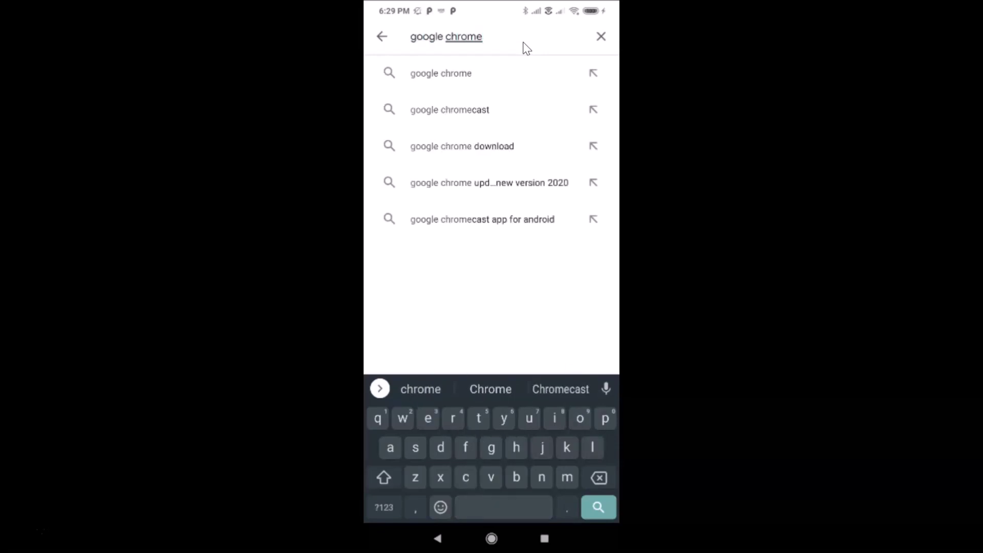
key(Return)
Open the Google Chrome: Fast & Secure details page, confirm it's installed, and go home.
click(501, 74)
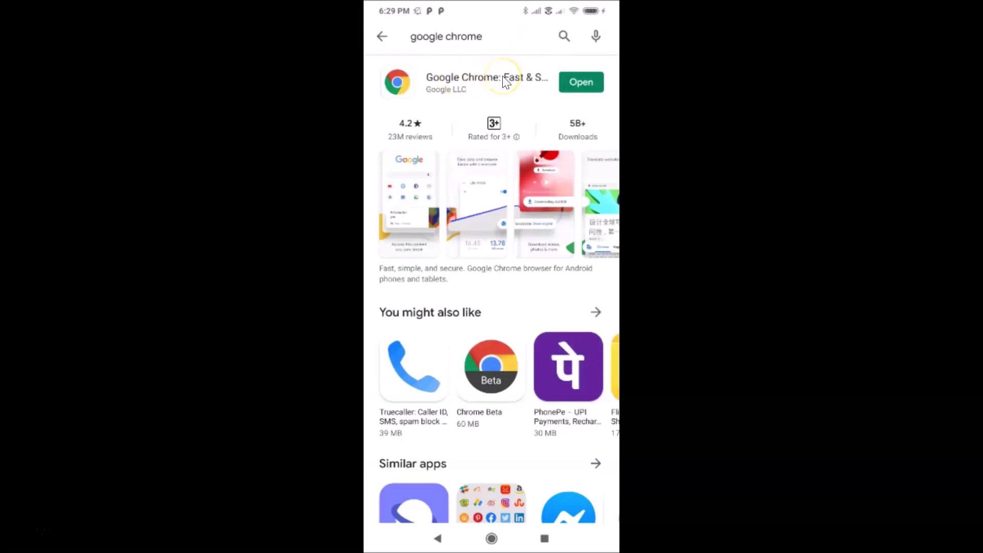
click(504, 82)
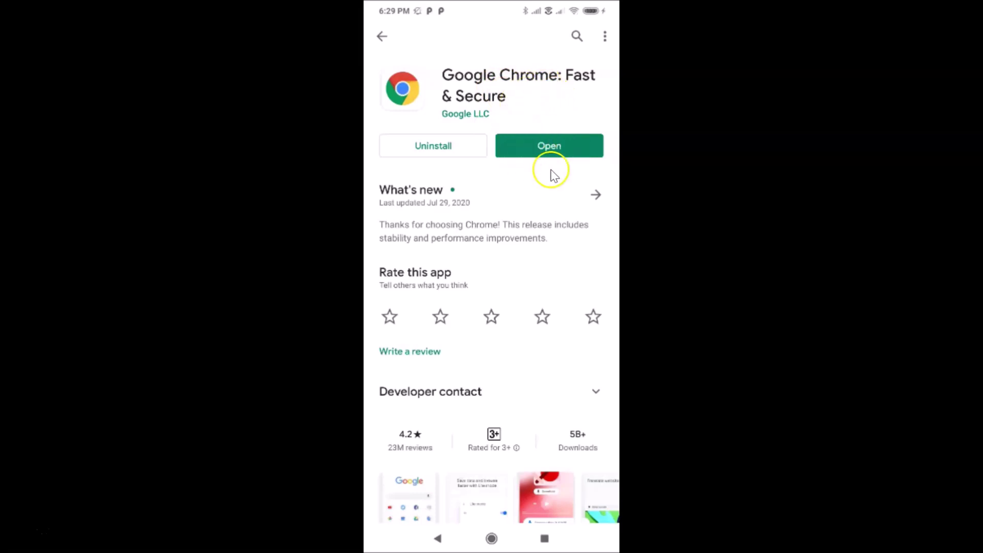
click(491, 538)
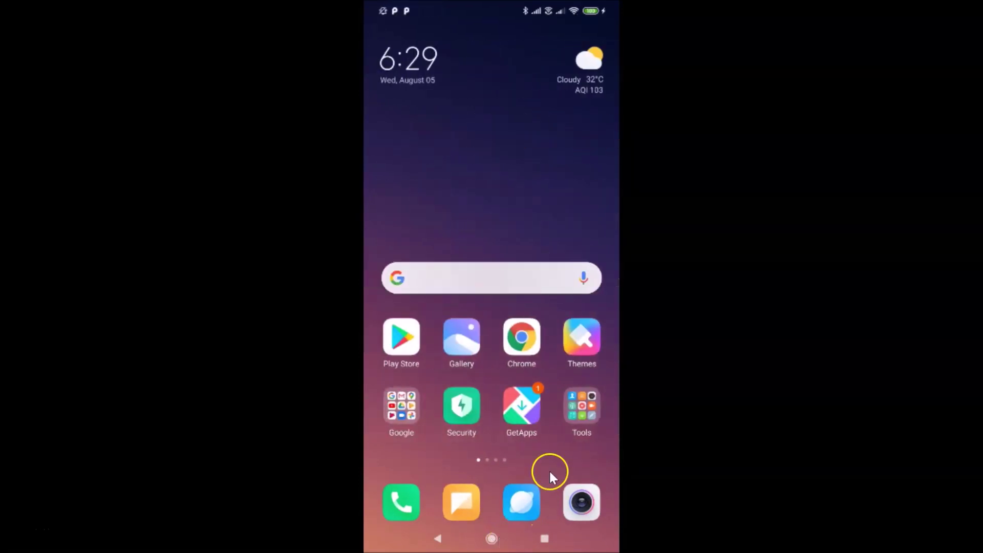
Launch Chrome and enter chrome://flags in the address box.
click(518, 343)
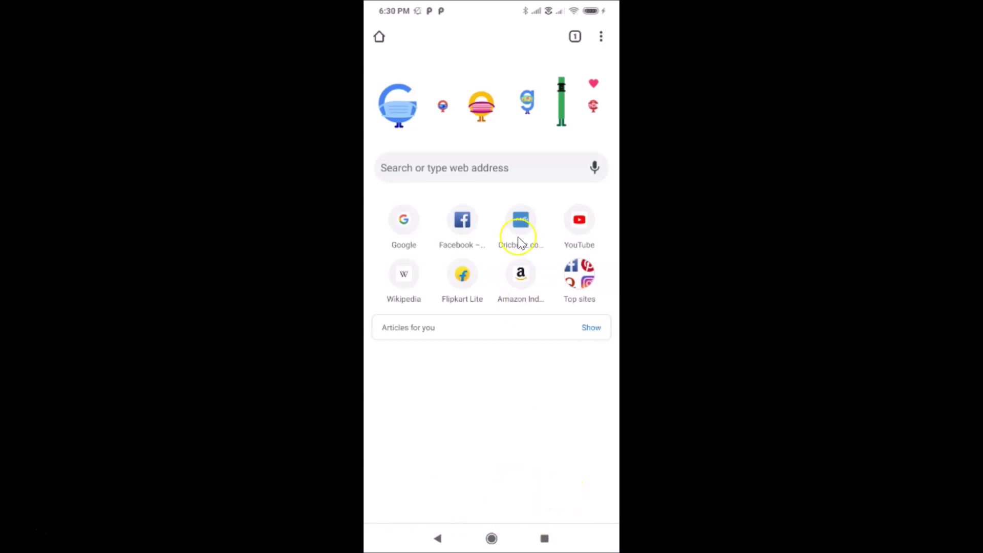
click(521, 184)
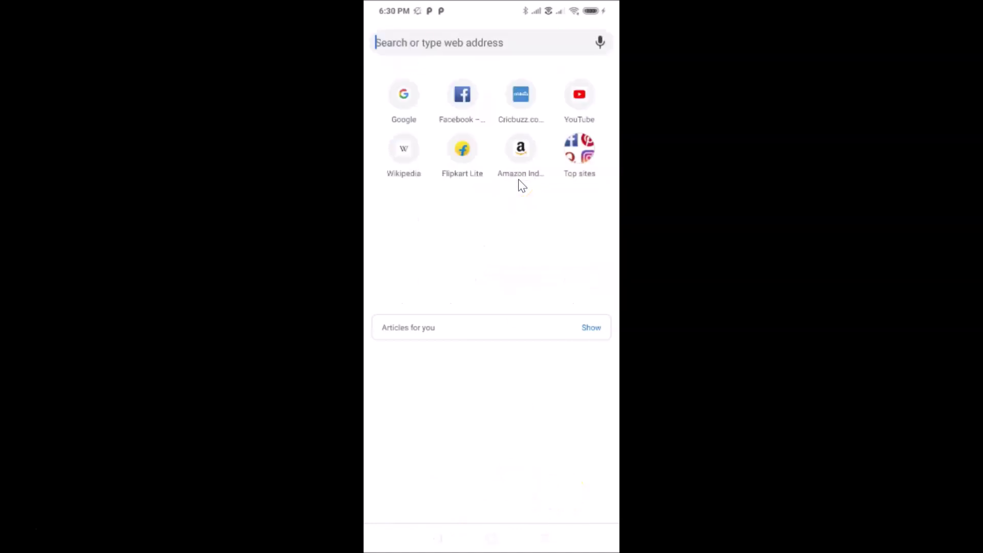
text(c)
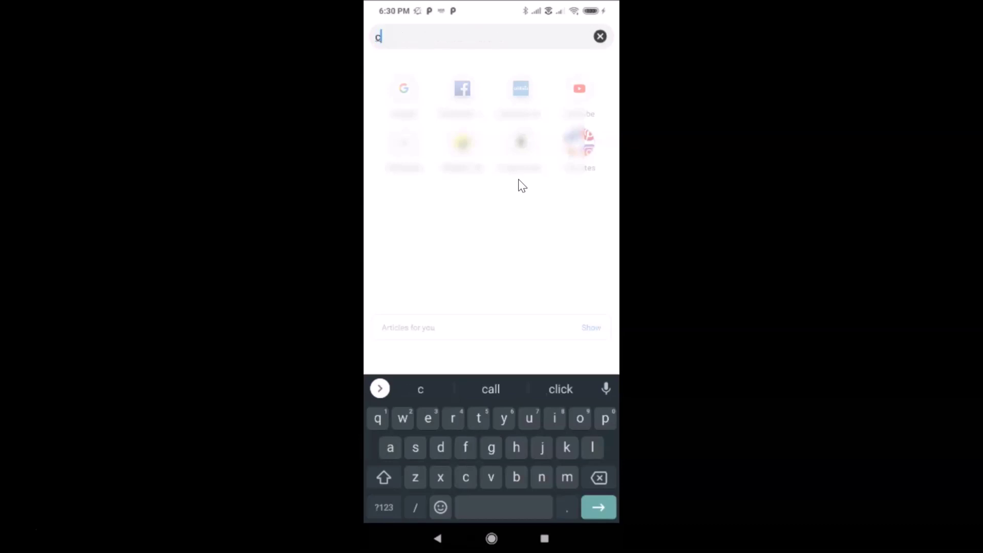
text(hrome)
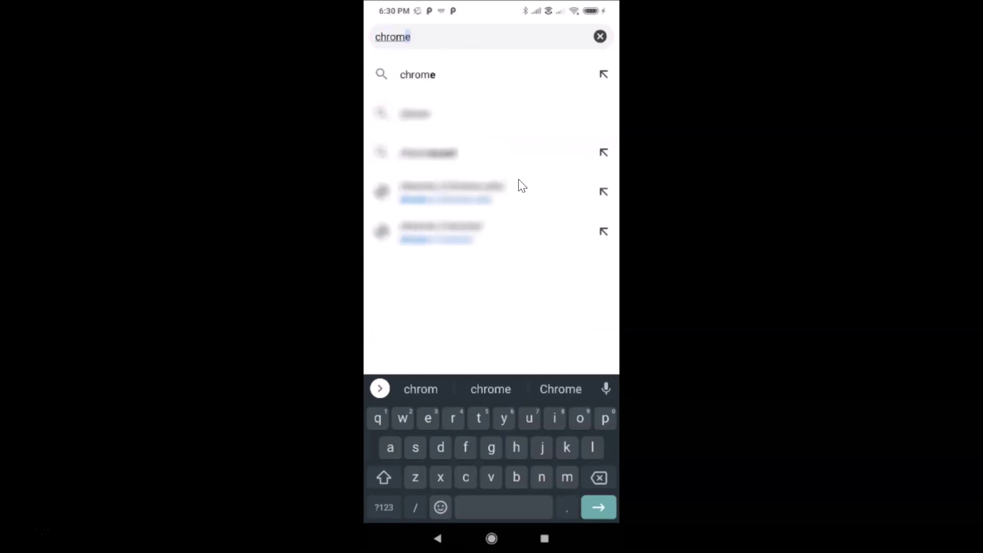
text(:)
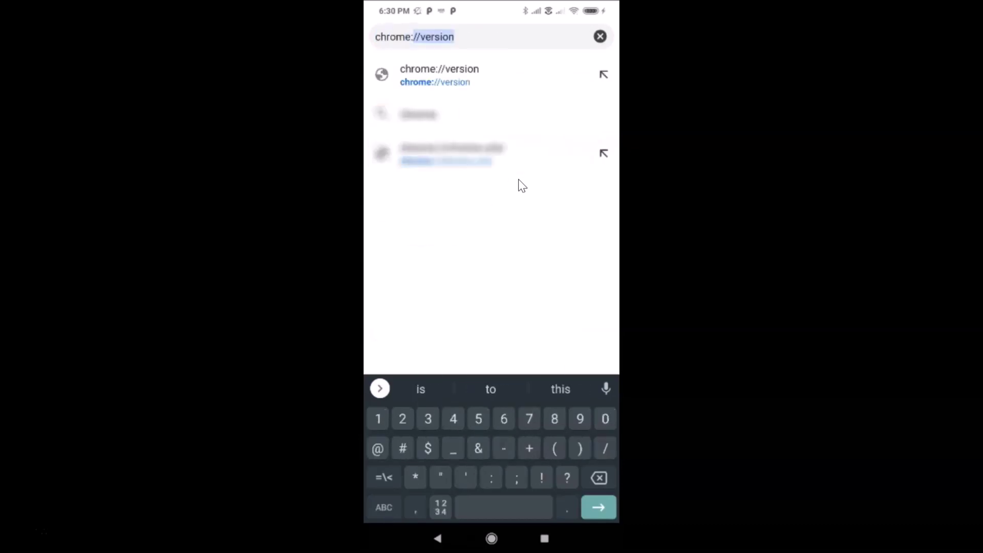
text(//)
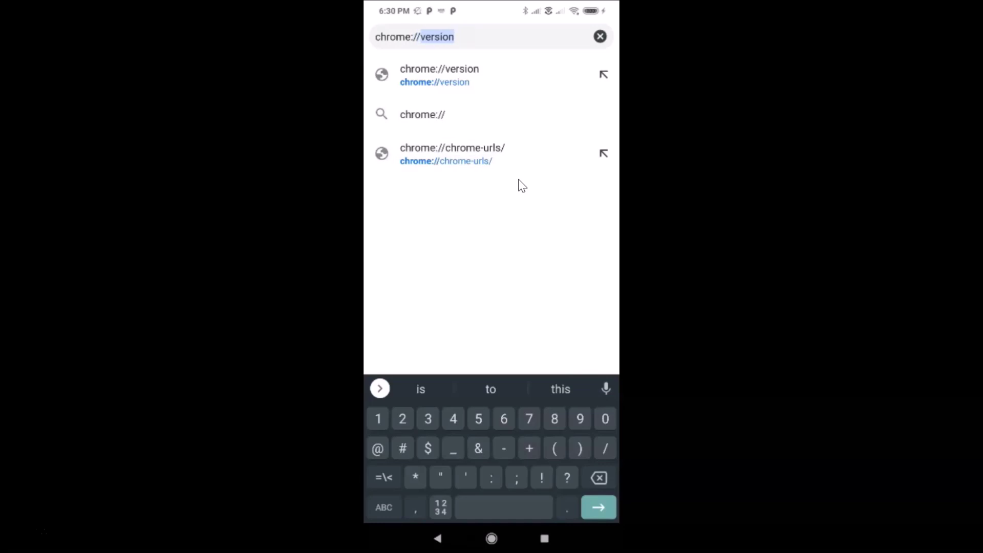
text(flags)
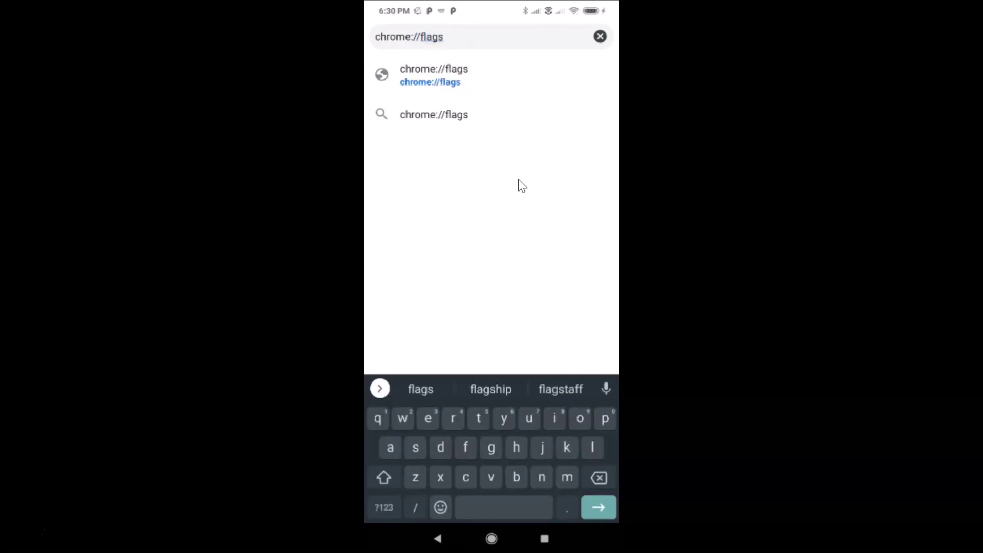
click(432, 87)
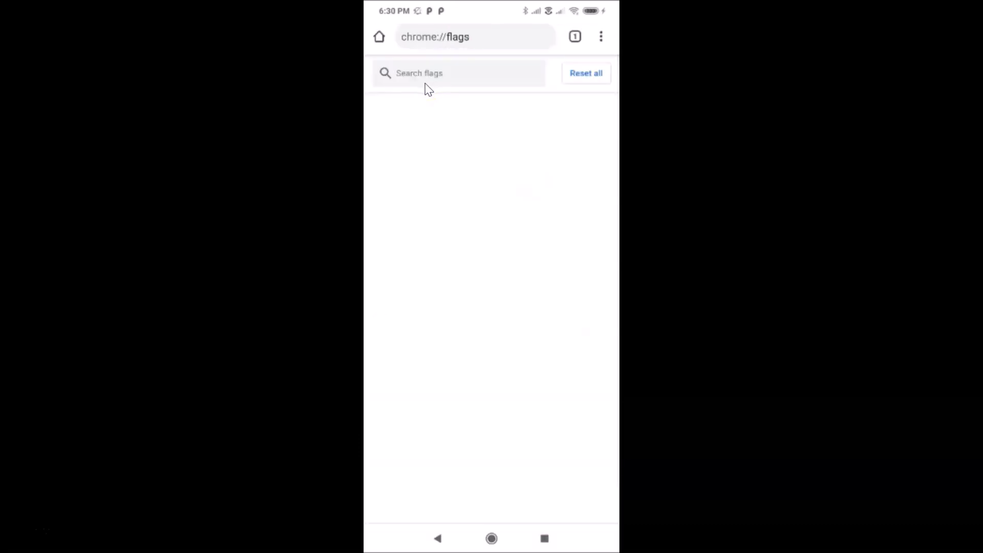
Filter chrome://flags by 'Conditional' and set Conditional Tab Strip to Enabled Immediate.
click(473, 159)
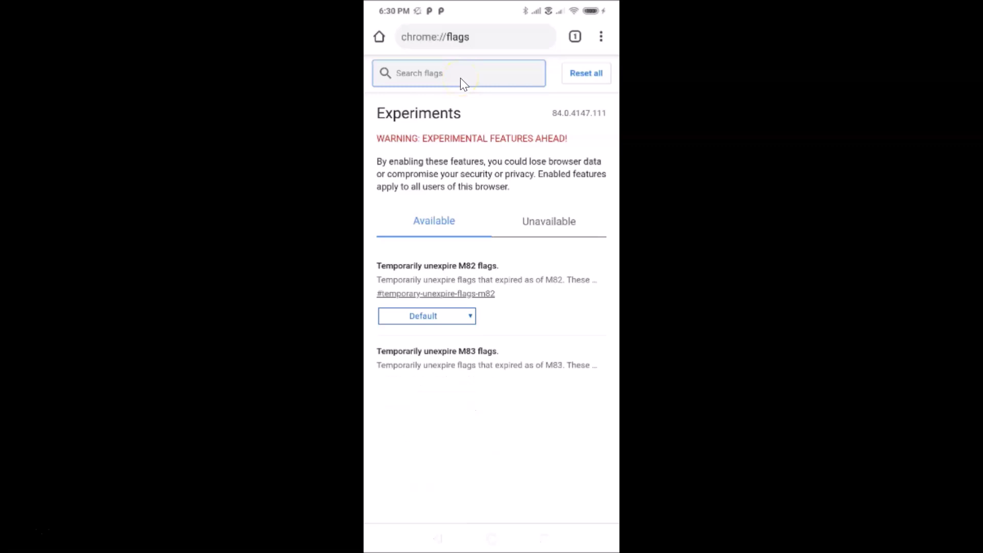
click(460, 78)
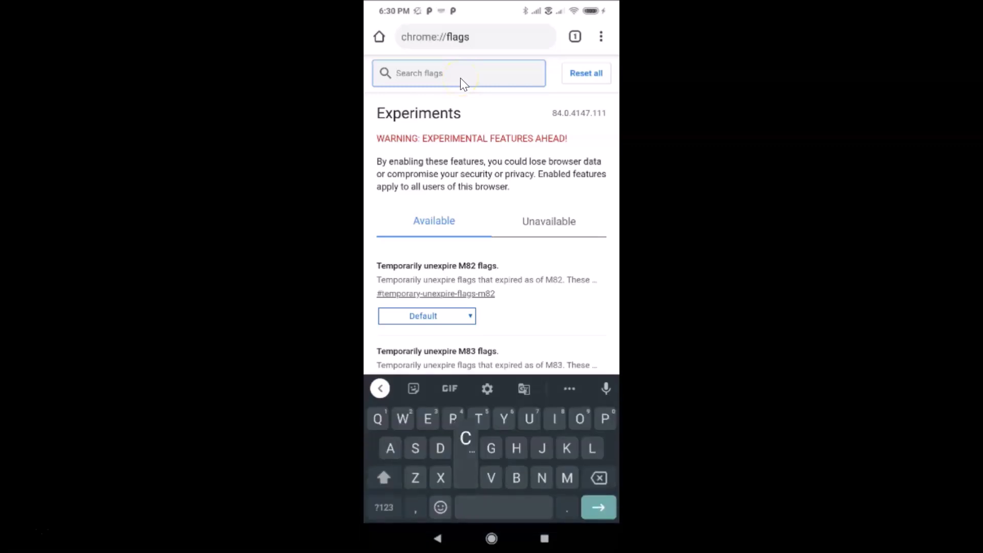
text(Conditio)
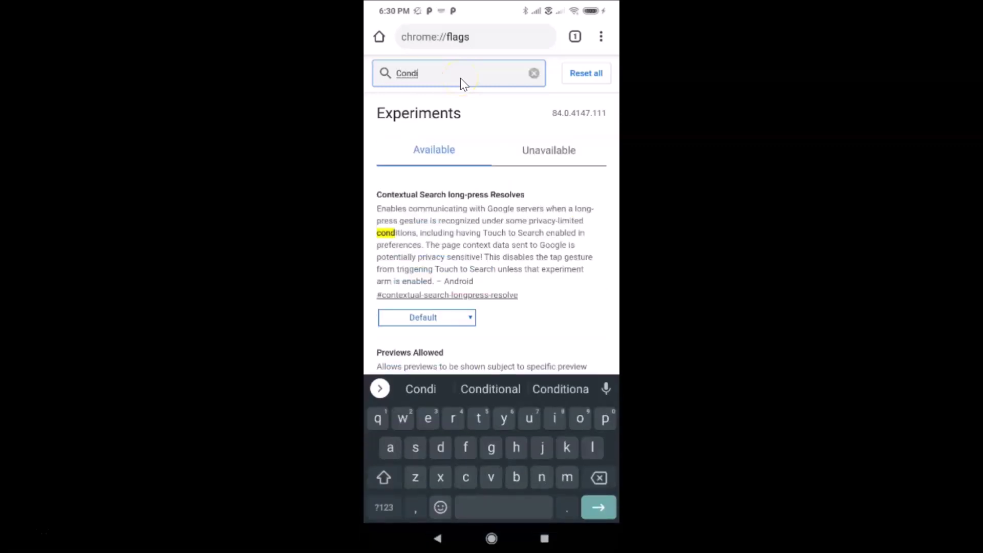
text(nal)
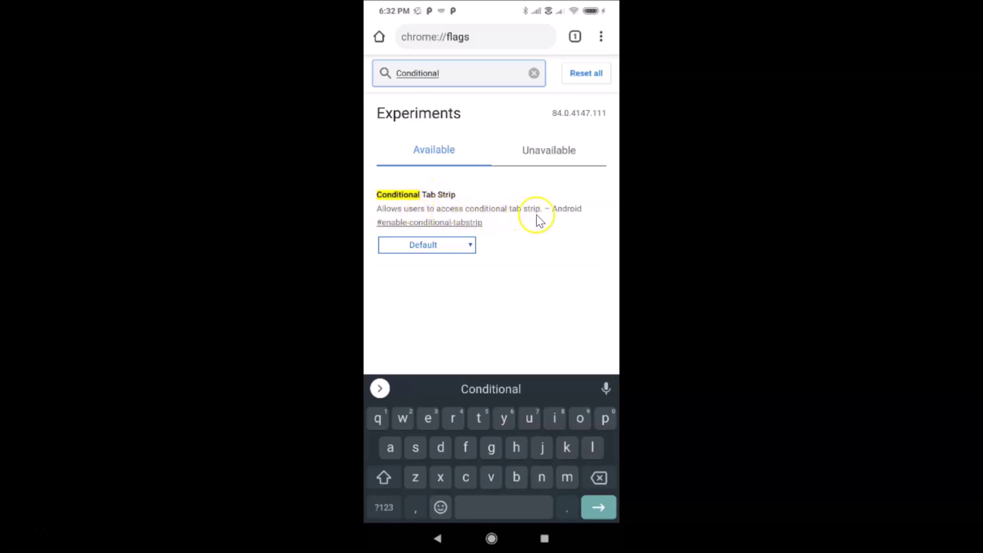
click(459, 245)
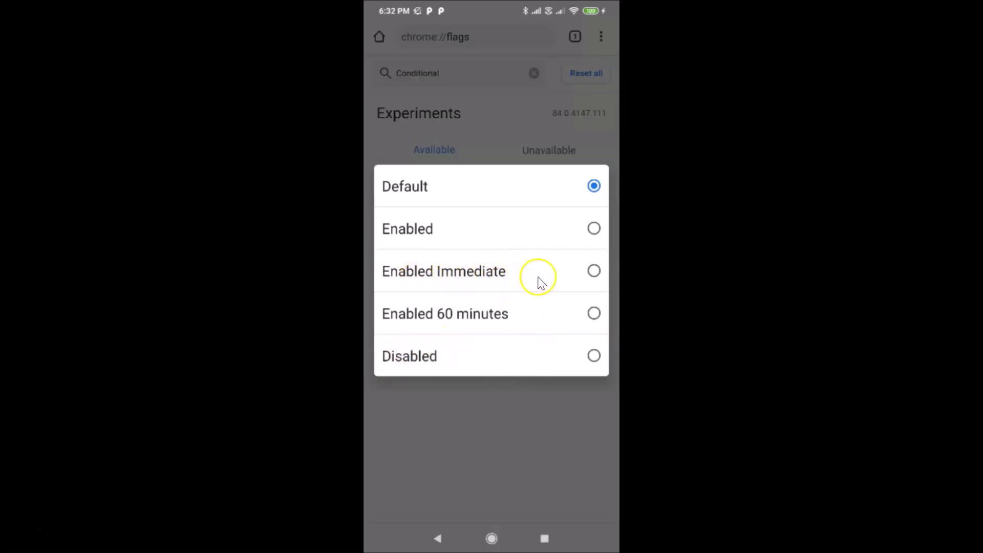
click(581, 279)
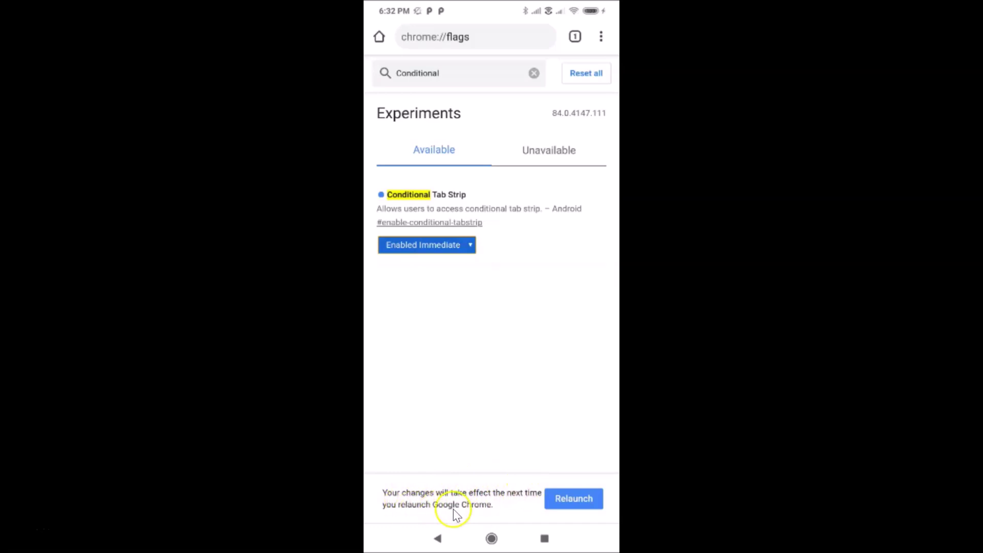
Relaunch Chrome to apply the flag, then show the tab switcher with the Experiments card.
click(575, 502)
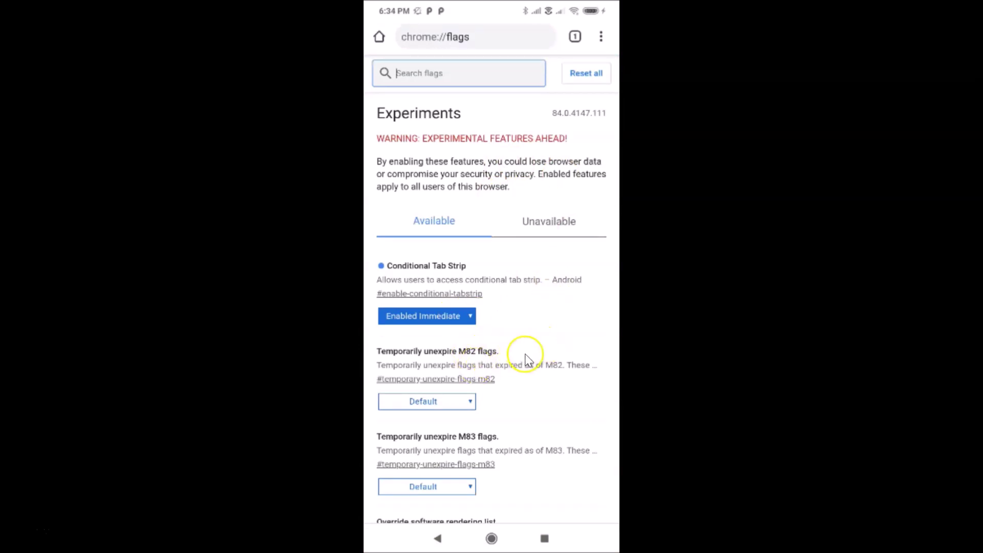
click(577, 42)
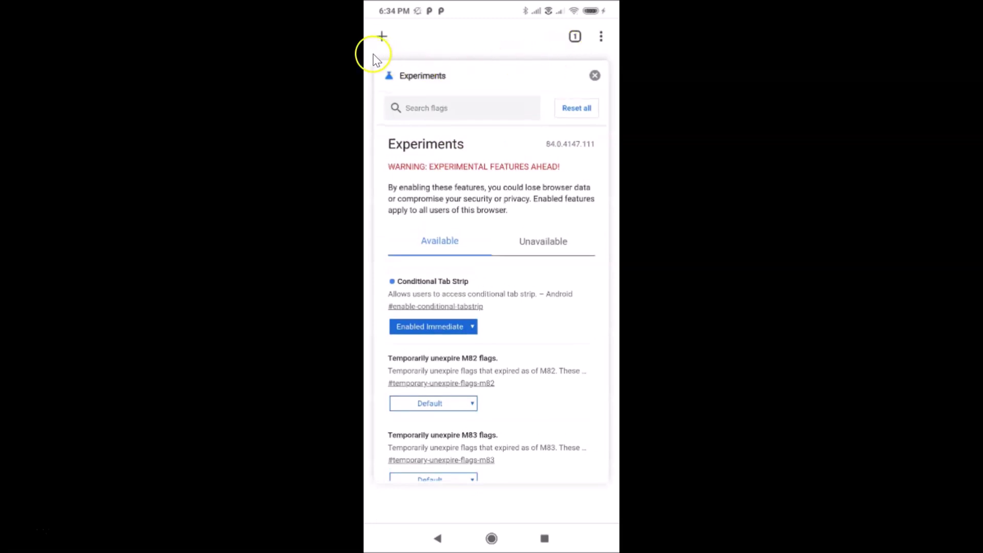
Add a second blank tab and return to it from the tab switcher.
click(386, 38)
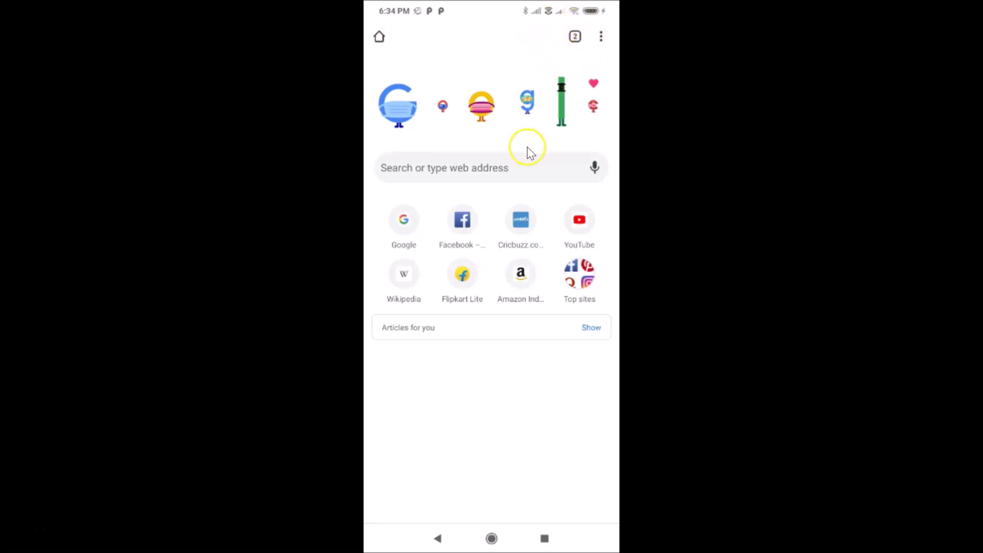
click(575, 41)
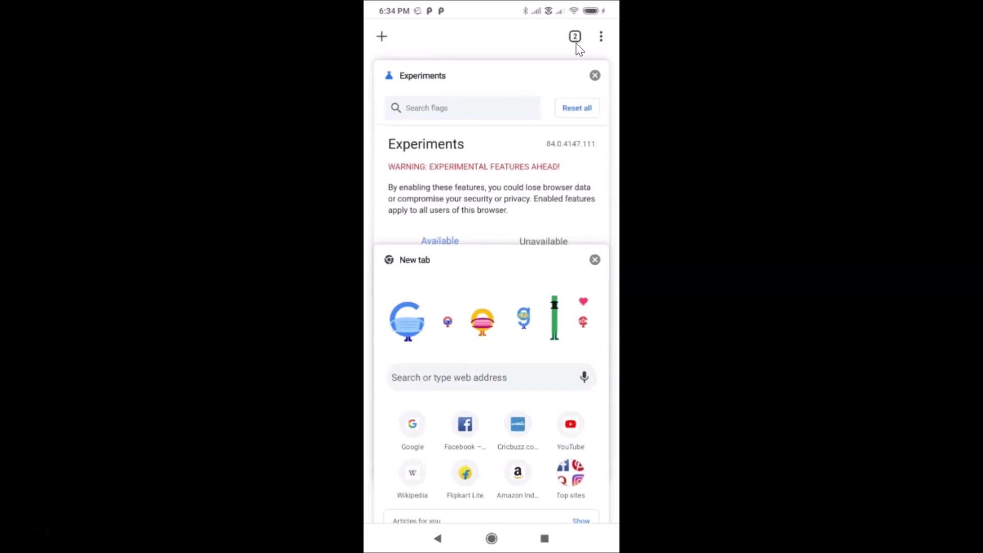
click(494, 286)
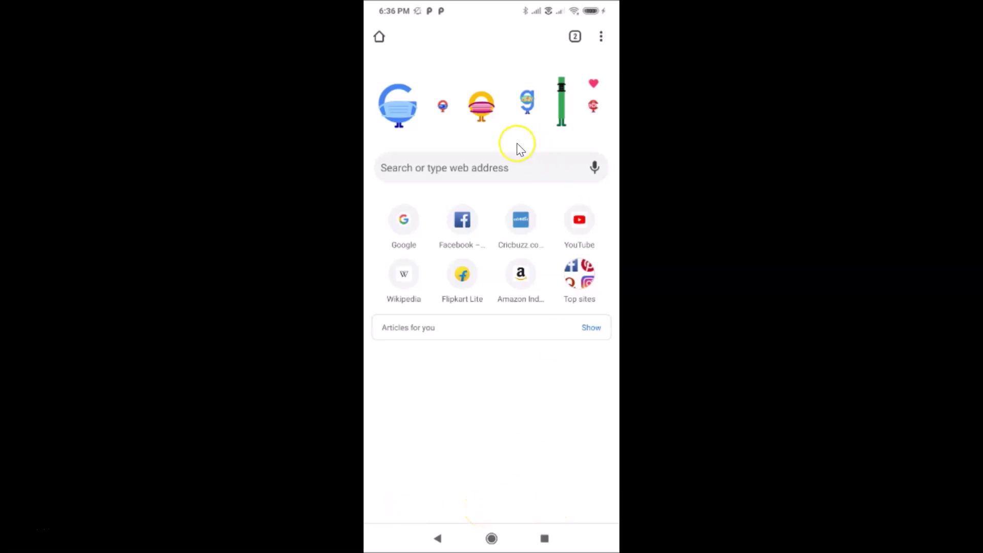
click(524, 177)
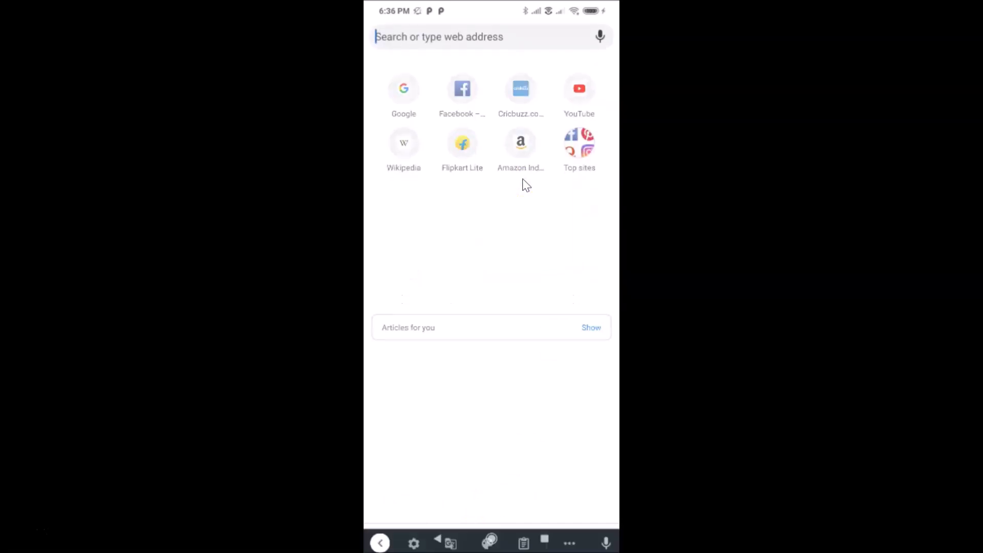
Restart Chrome via chrome://restart and reopen it on the New tab page.
text(chrome)
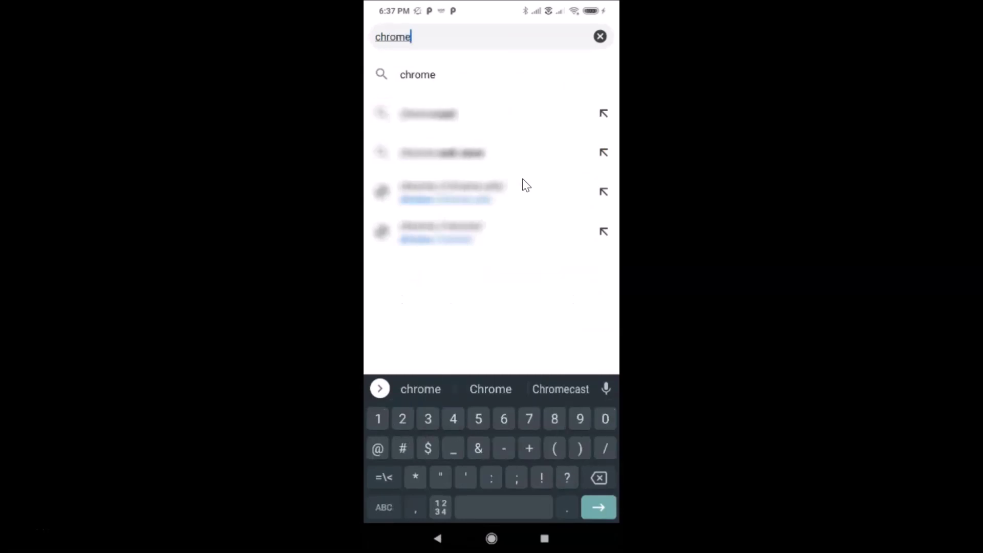
text(:/)
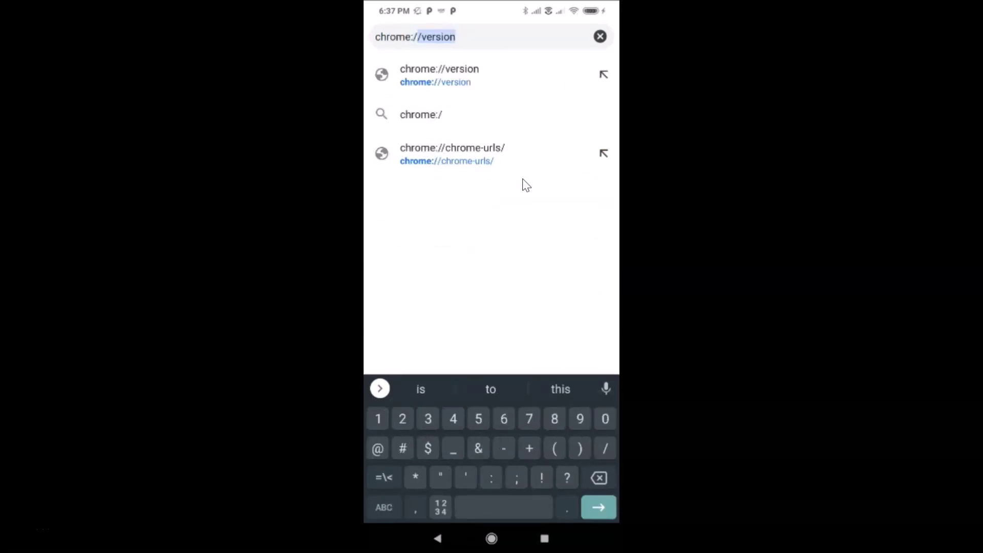
text(/rest)
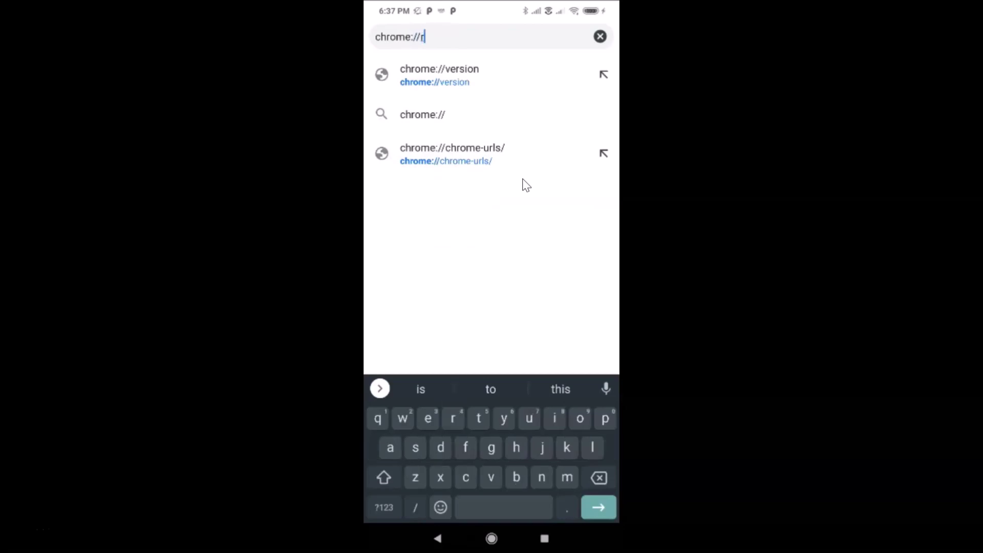
text(tart)
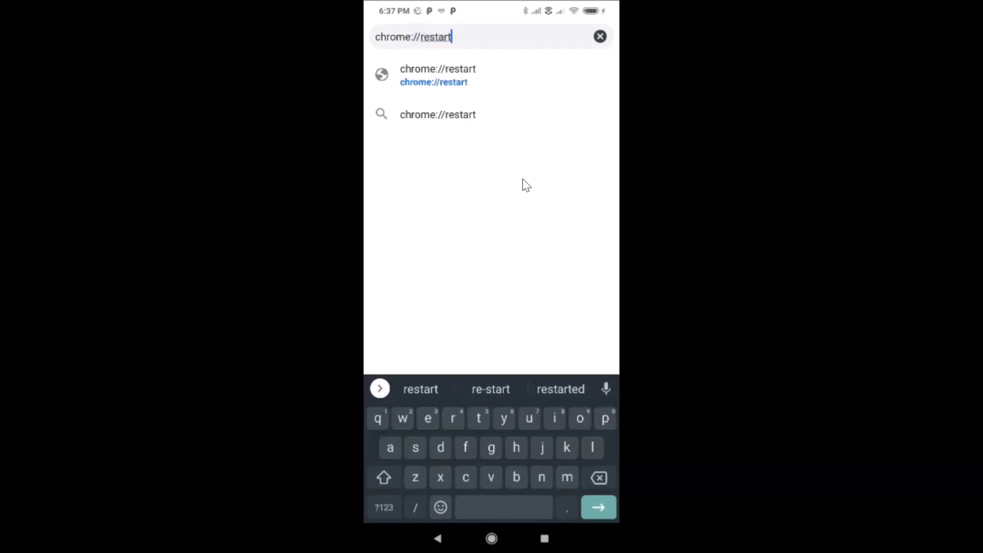
click(473, 98)
click(417, 98)
click(461, 155)
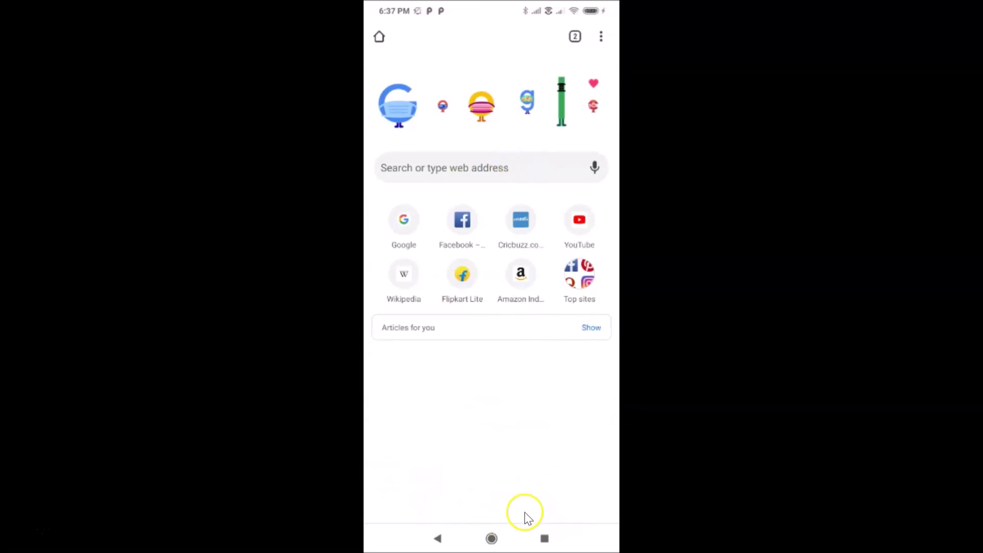
Switch between Experiments and New tab in the bottom strip, add a third tab, then close the strip.
click(574, 39)
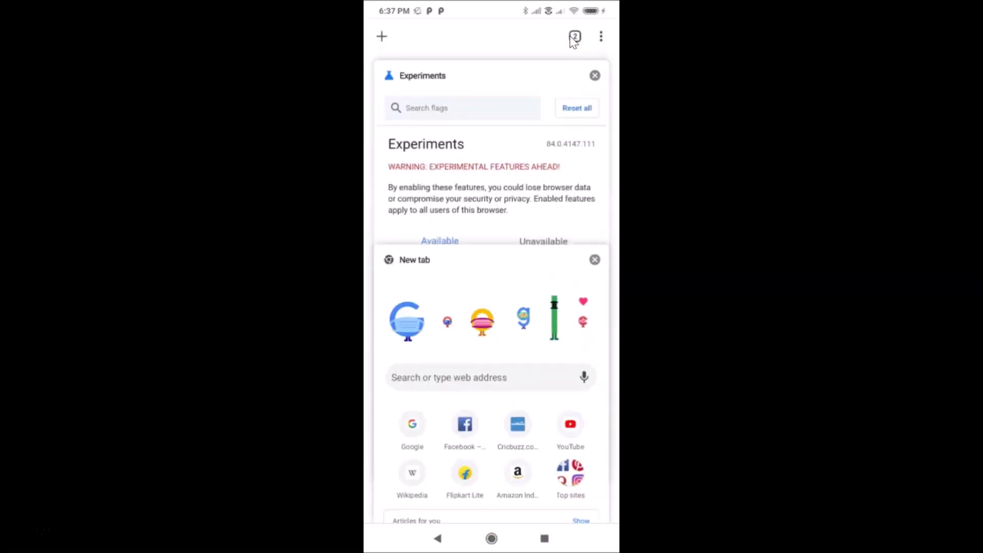
click(479, 285)
click(473, 502)
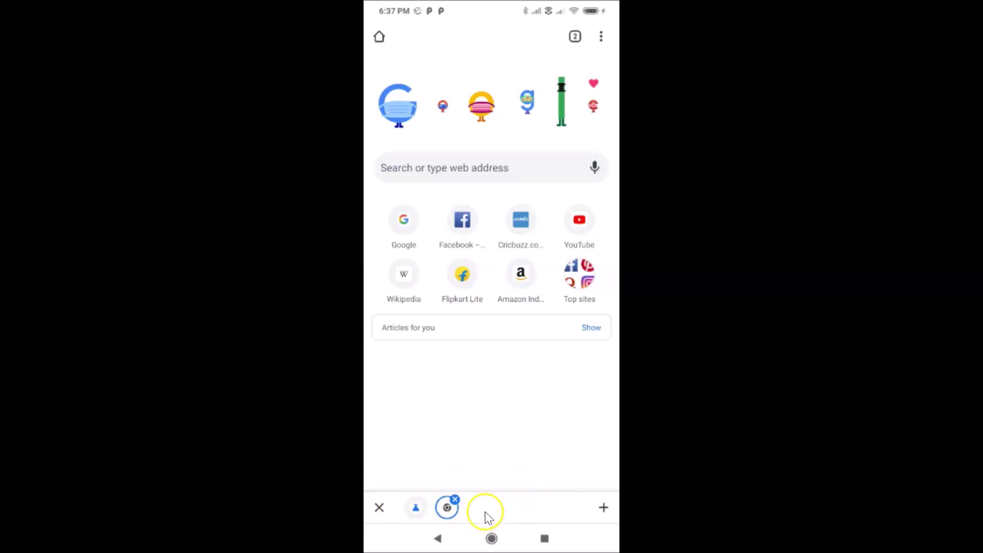
click(420, 511)
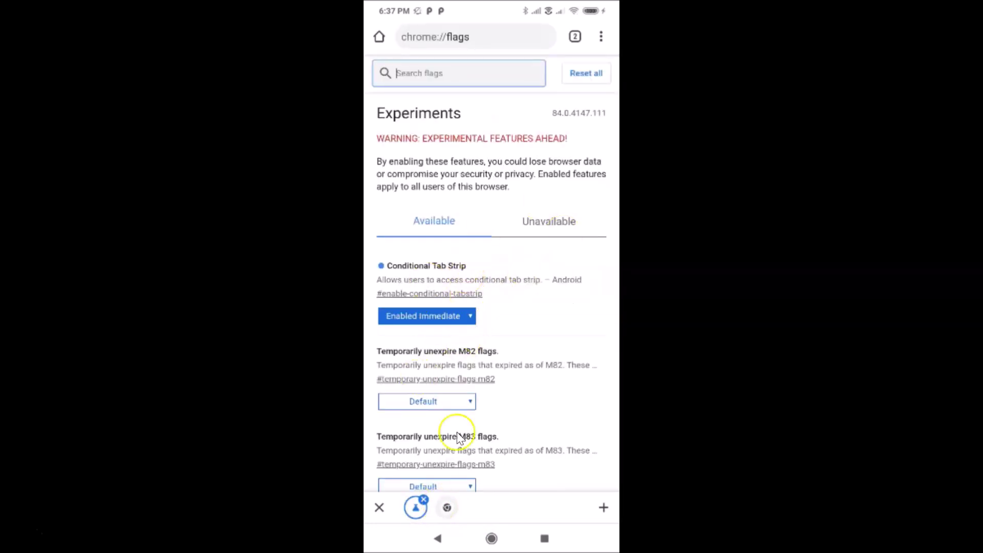
click(448, 507)
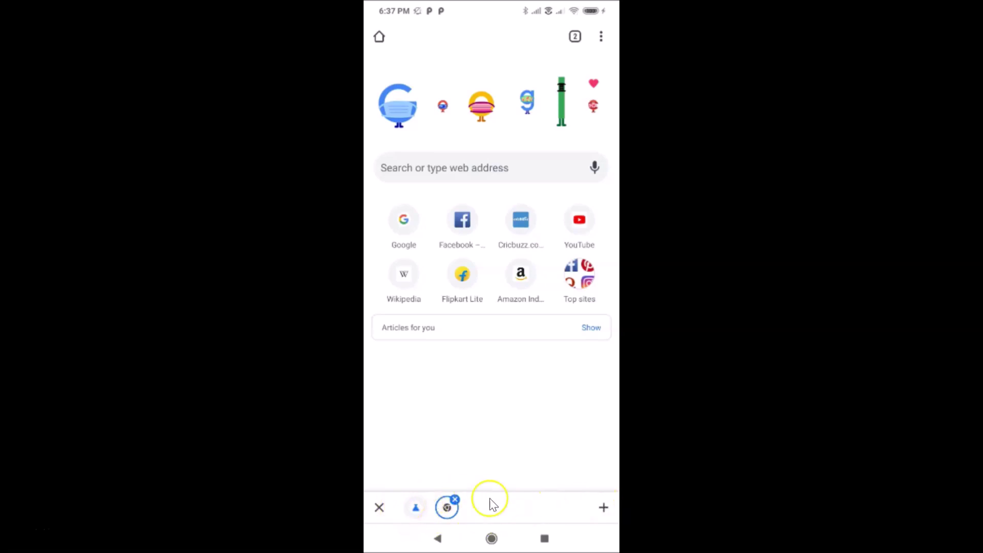
click(604, 508)
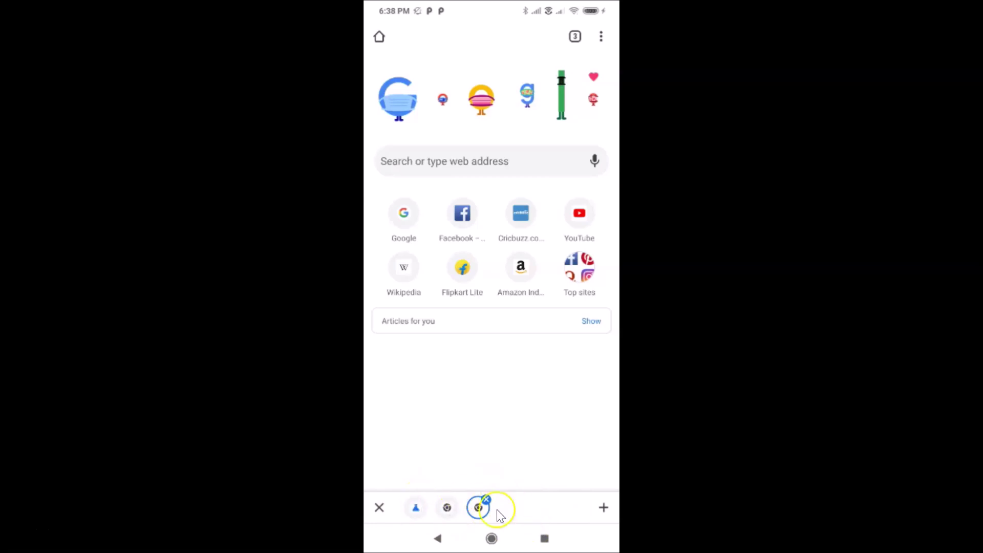
click(381, 508)
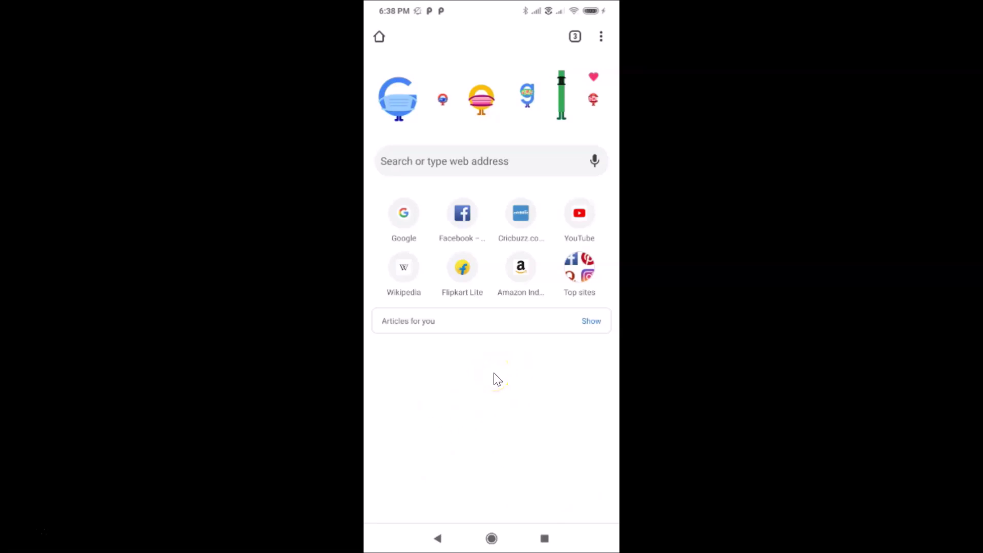
Swipe Play Store and Chrome away from the recent apps overview.
key(alt+s)
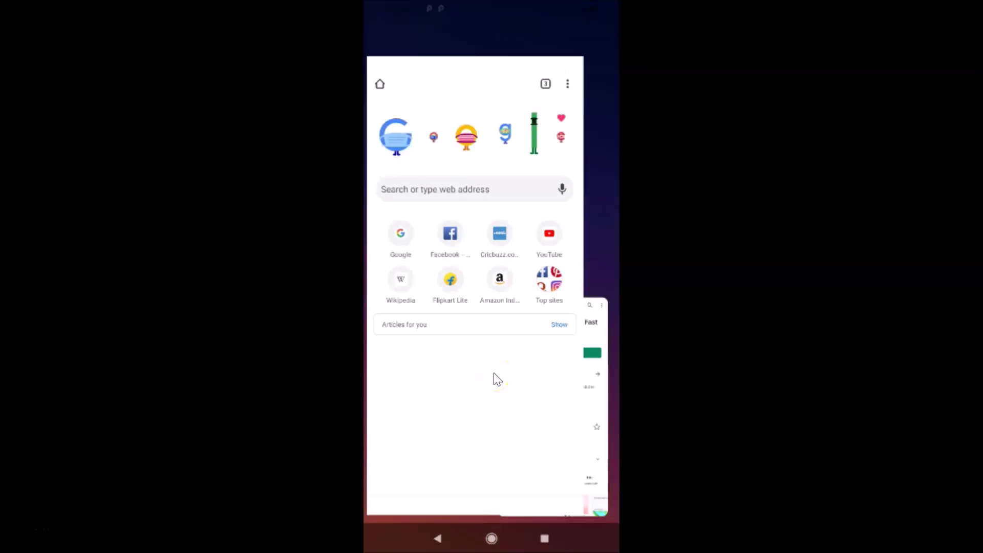
drag(496, 379, 610, 379)
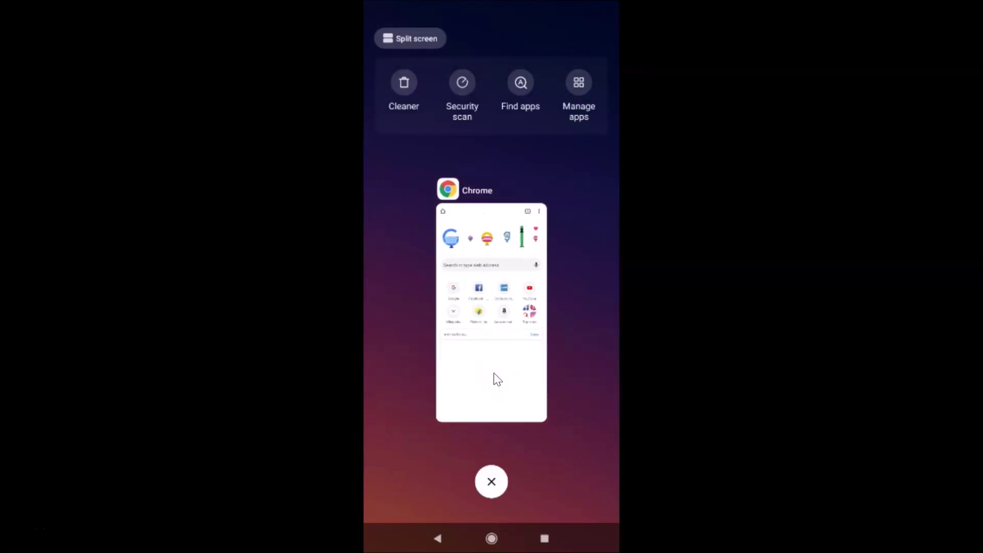
drag(494, 380, 589, 379)
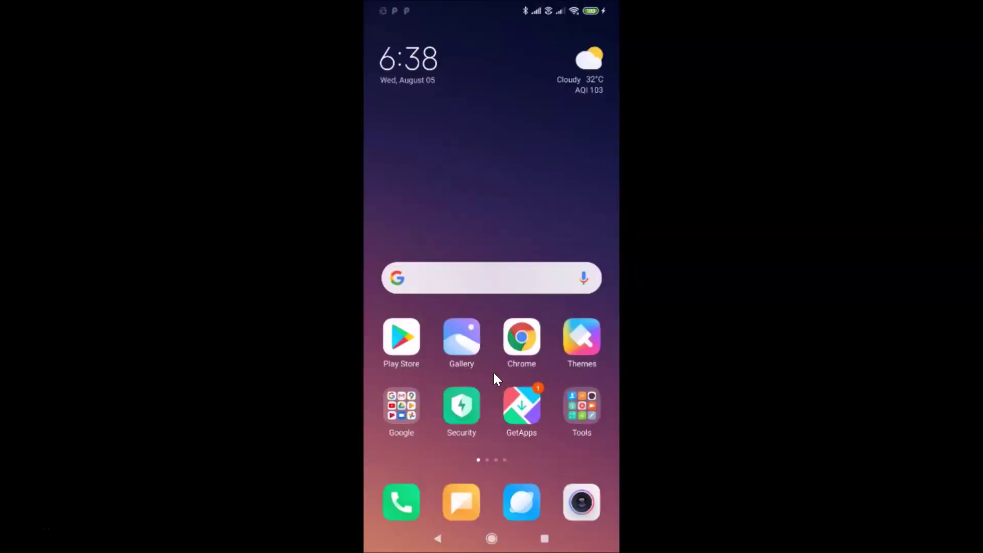
Relaunch Chrome and return to the New tab page so the bottom tab strip reappears.
click(507, 344)
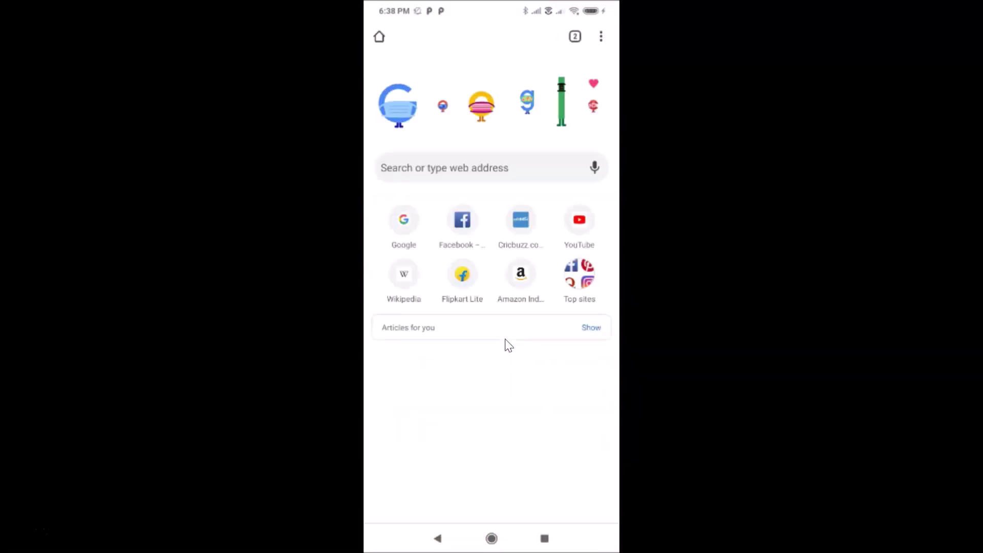
mouse_move(507, 347)
mouse_down()
mouse_move(483, 485)
mouse_move(415, 491)
mouse_move(529, 498)
mouse_move(533, 515)
mouse_up()
click(572, 39)
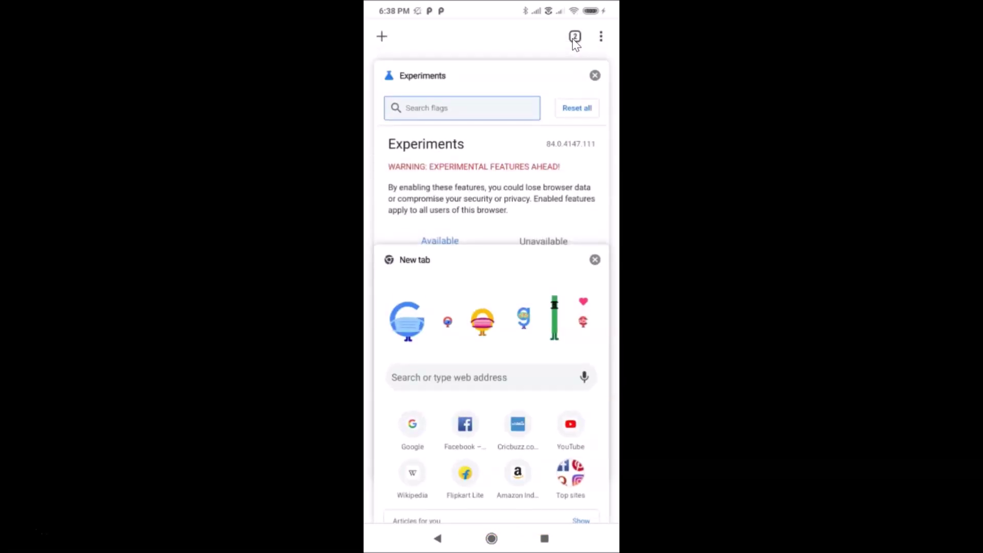
click(484, 278)
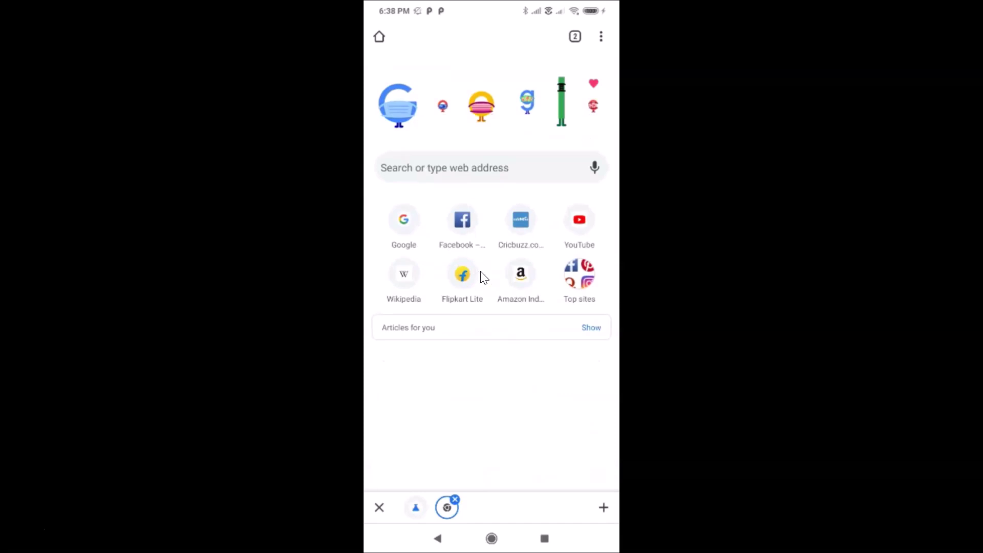